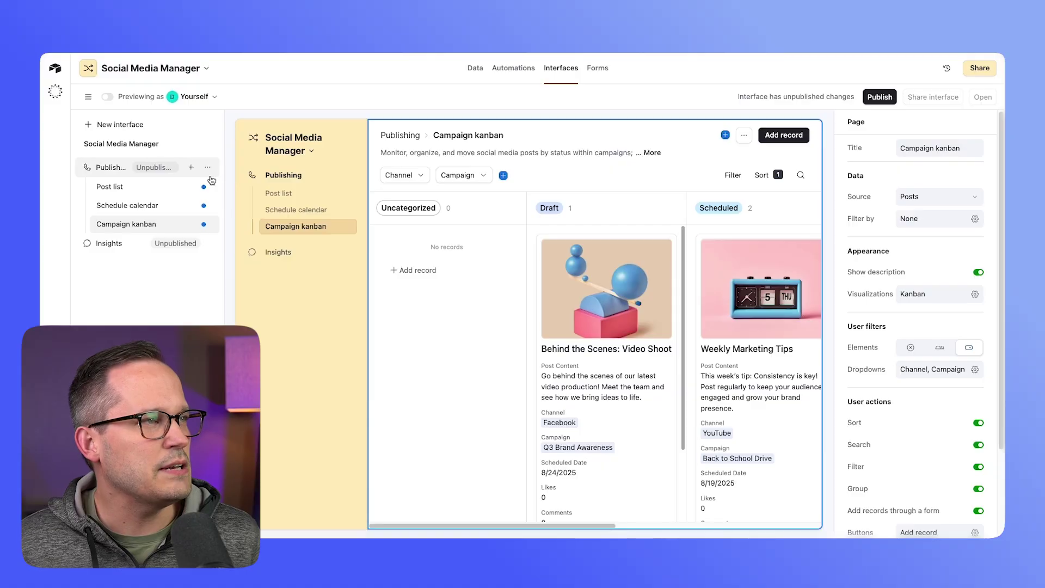
Add a Roadmap page to Publishing from the Posts table, stacked by Status into Draft, Scheduled, Published
click(191, 167)
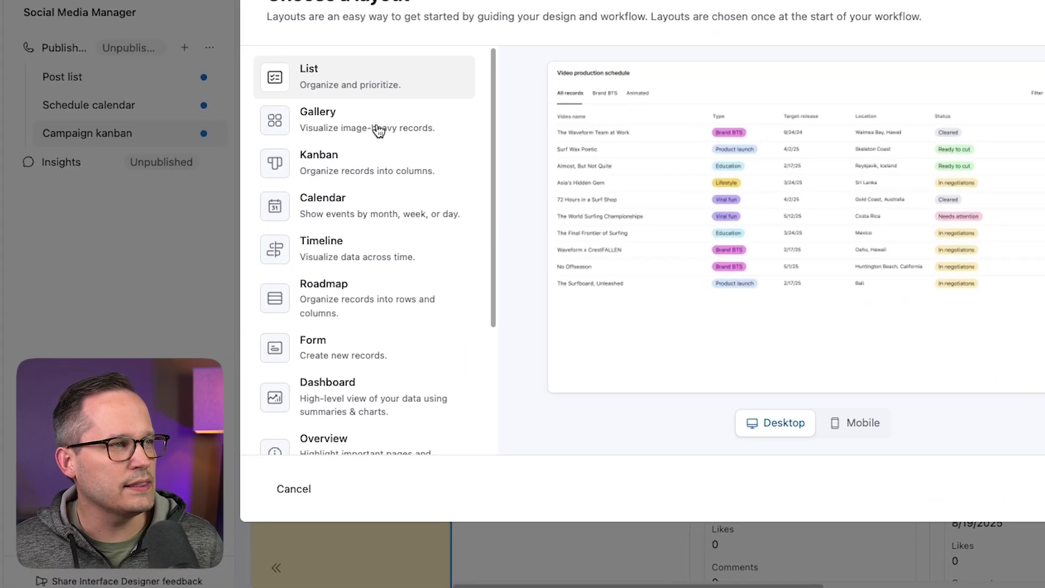
scroll(378, 131, down, 2)
click(359, 269)
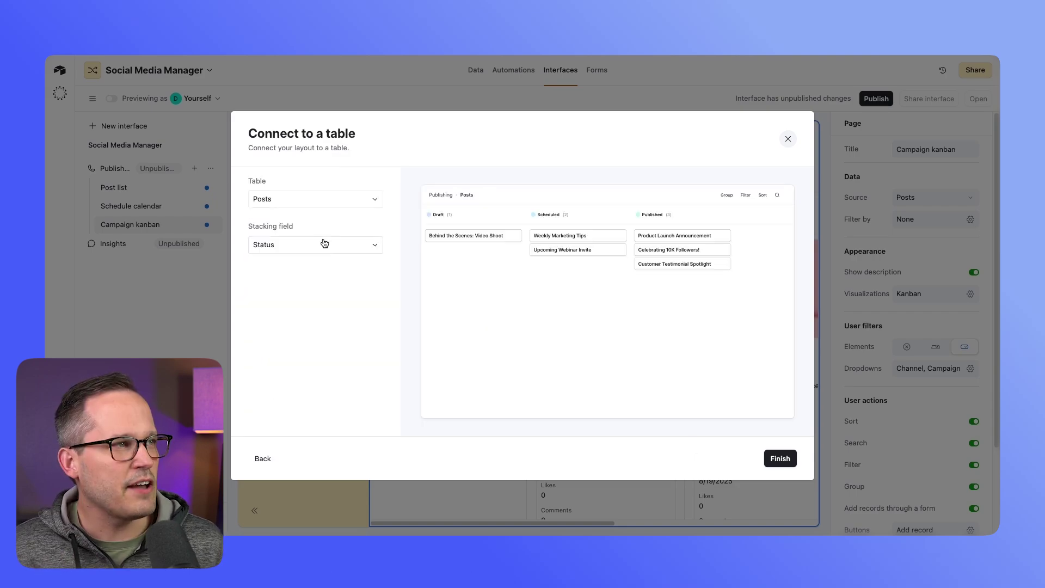
click(778, 462)
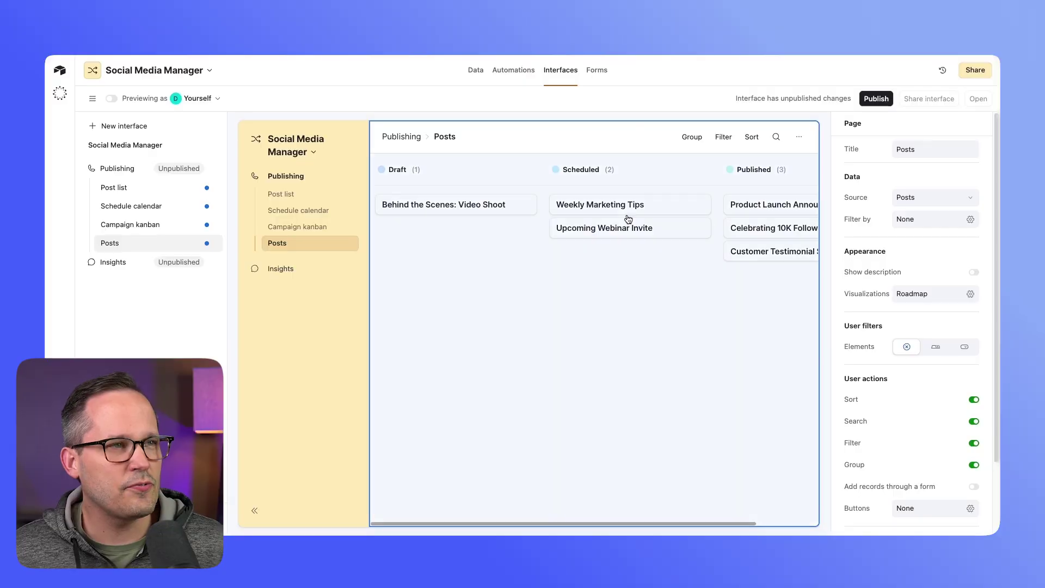
Group the roadmap rows by Channel, giving Facebook, Instagram, LinkedIn, Twitter and YouTube swimlanes
click(630, 289)
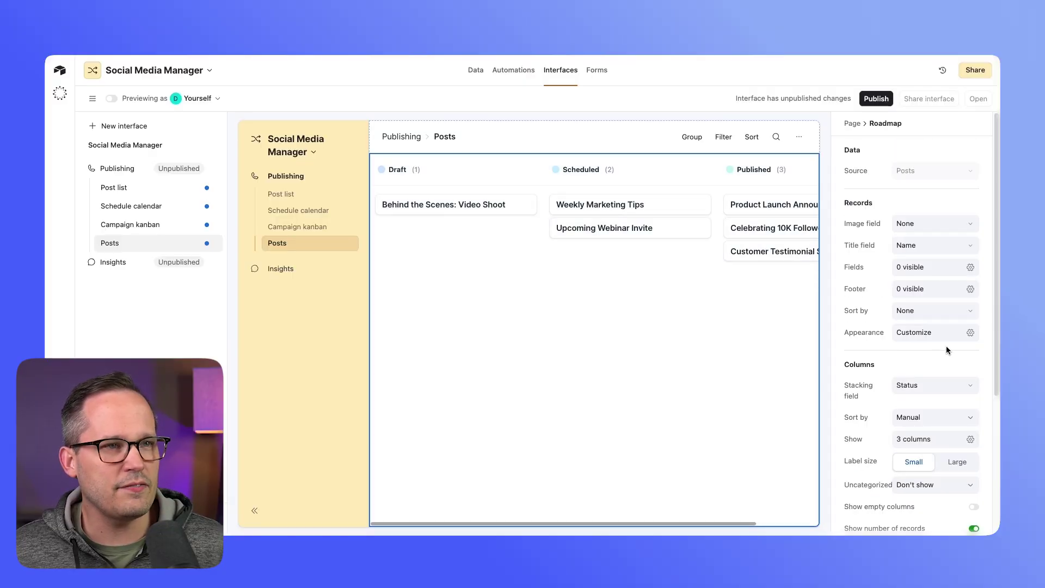
scroll(946, 349, down, 5)
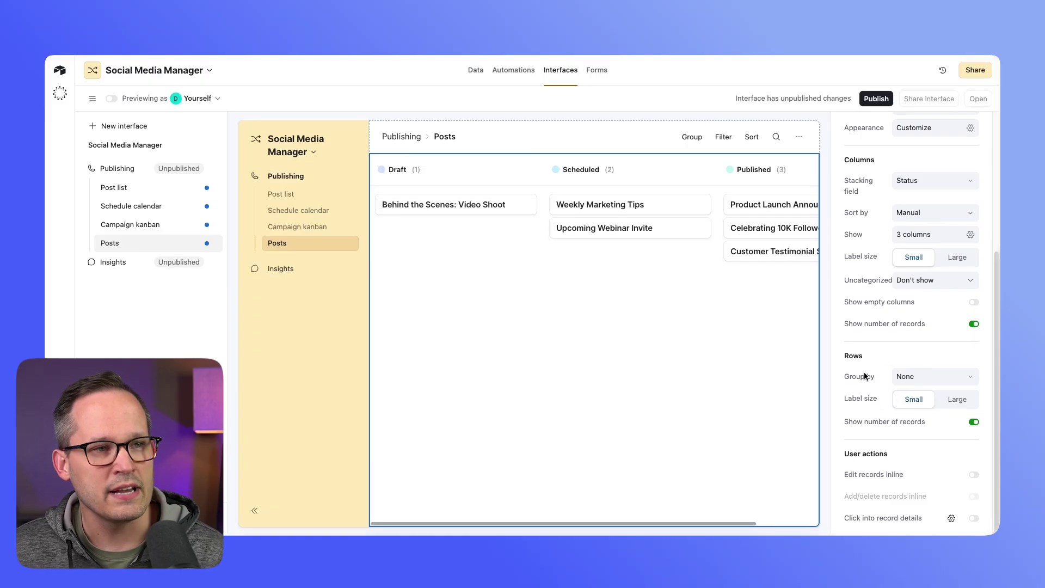
click(909, 384)
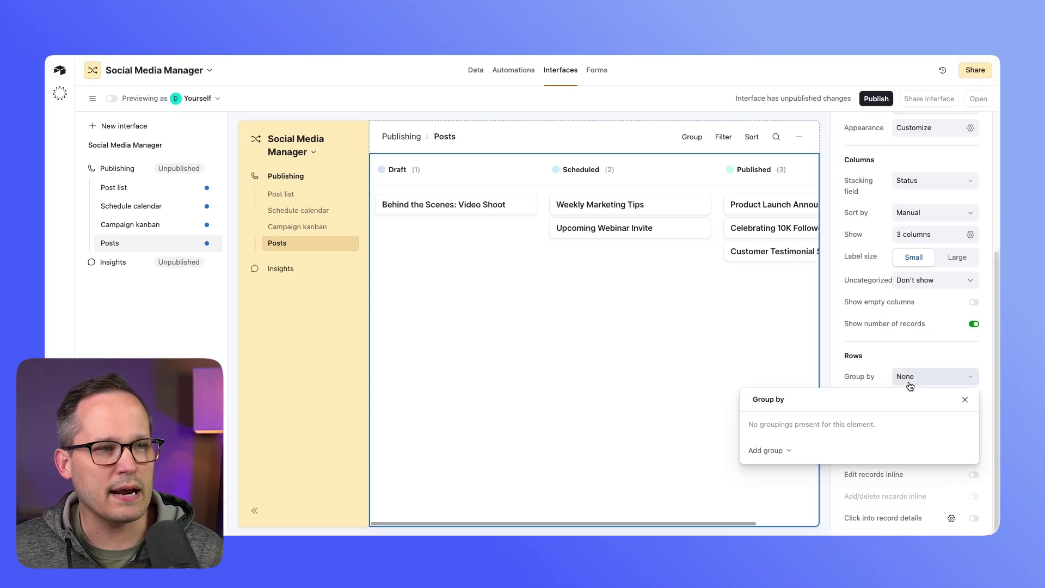
click(779, 452)
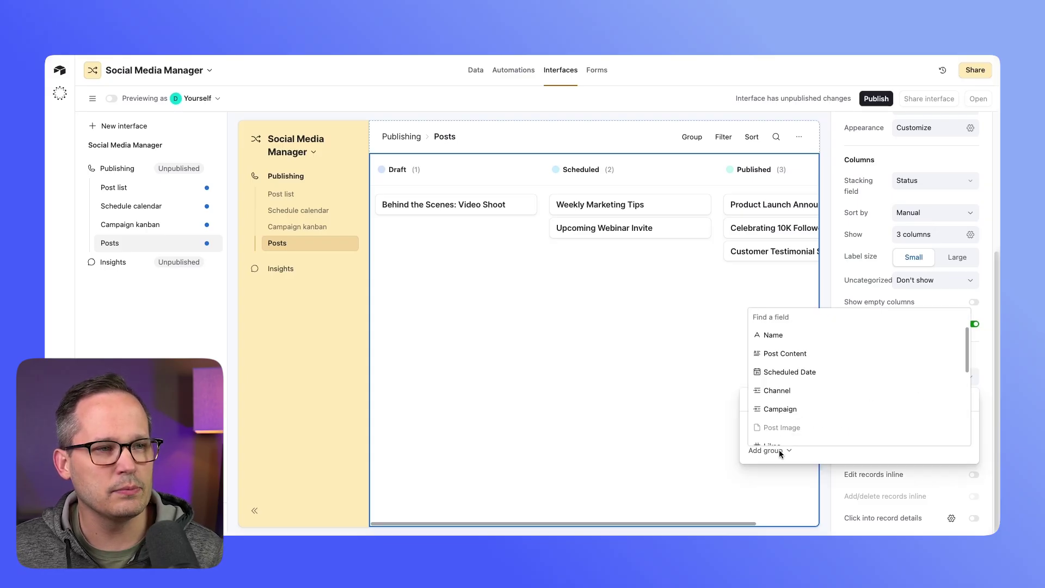
click(777, 391)
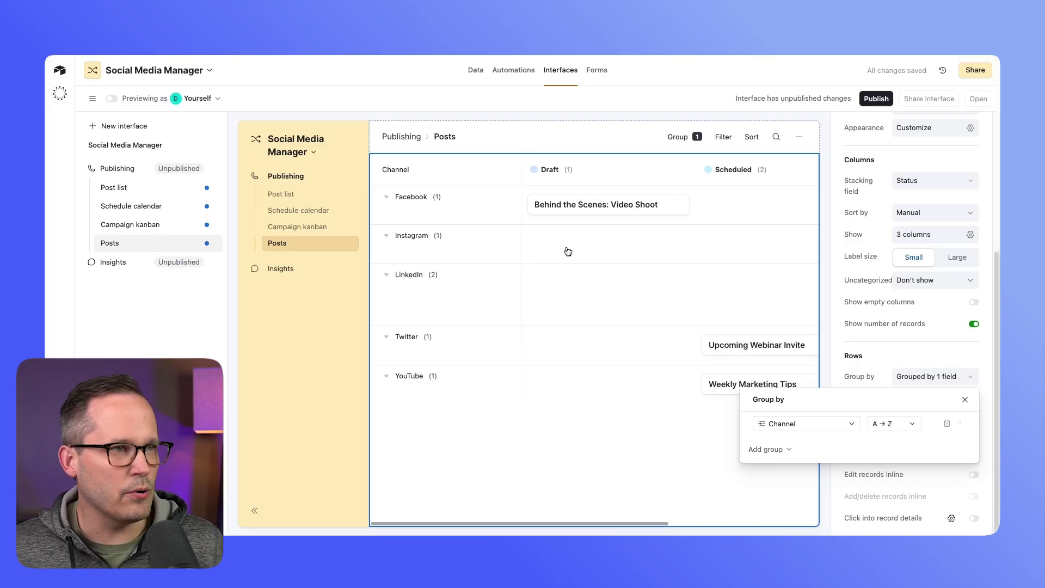
scroll(568, 251, right, 5)
scroll(568, 251, left, 5)
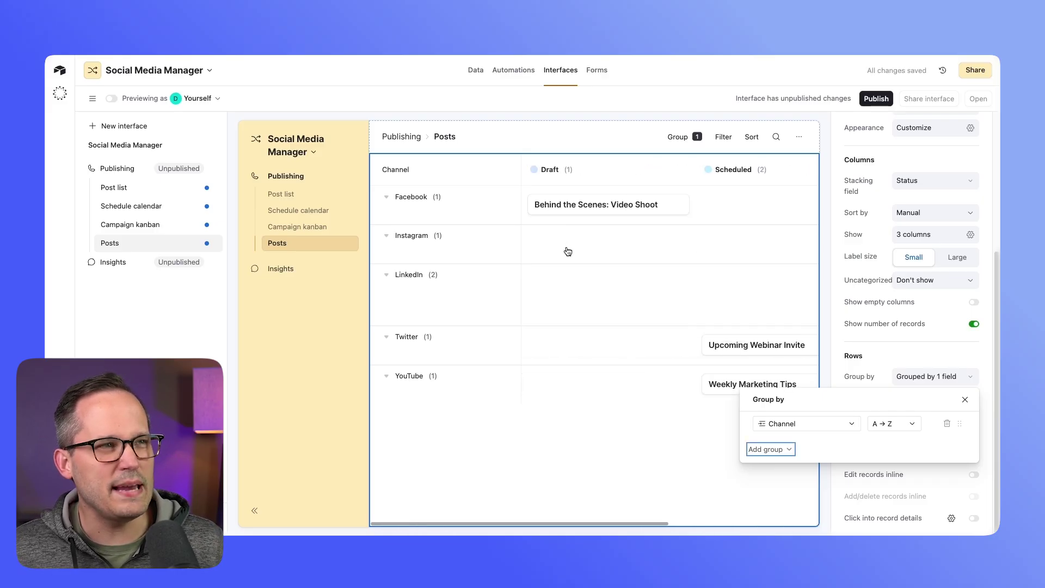
scroll(567, 251, right, 2)
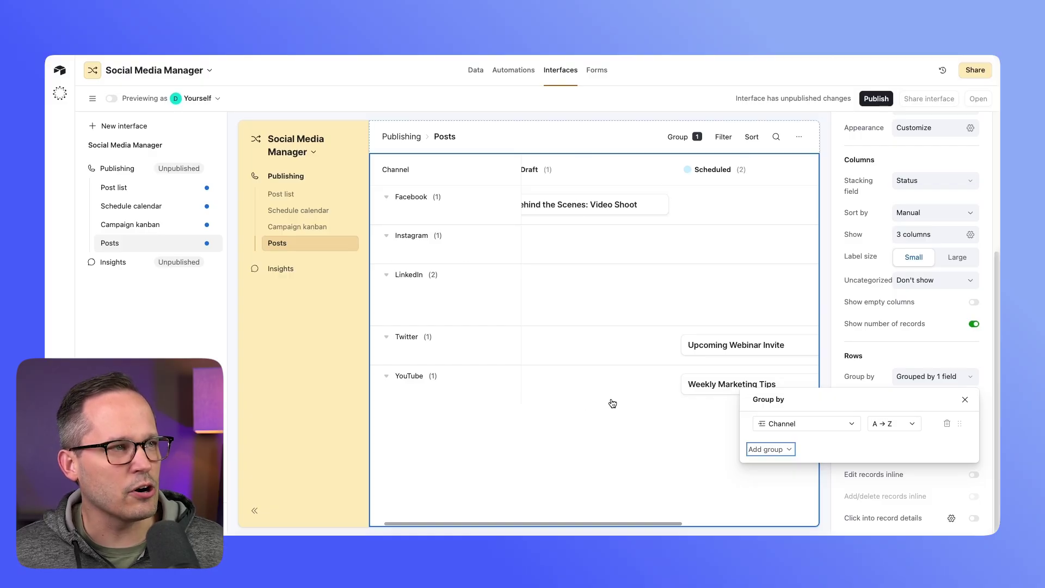
Try Campaign and Scheduled Date as additional row groupings
click(890, 440)
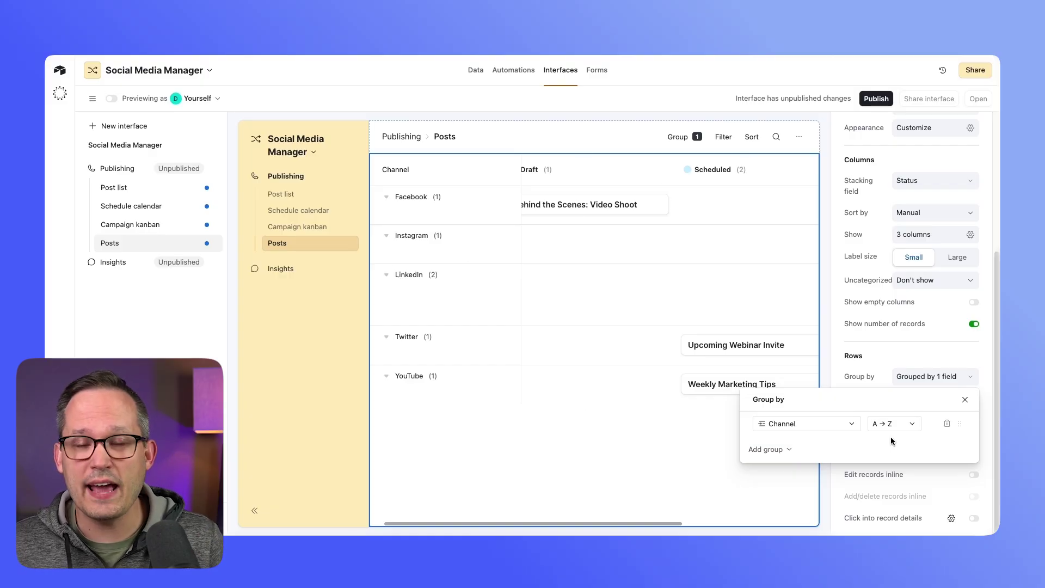
click(787, 449)
click(808, 390)
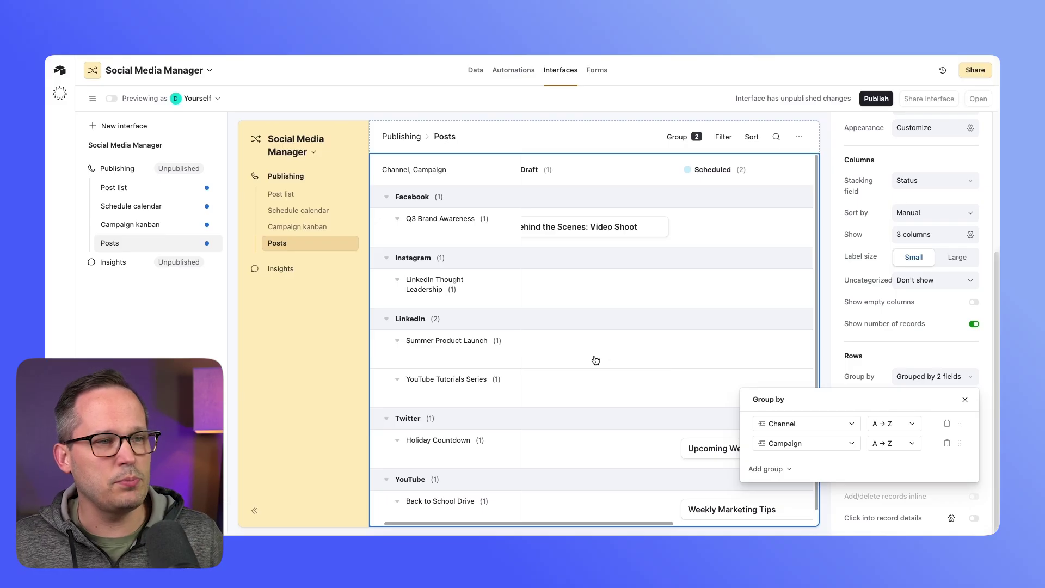
click(789, 468)
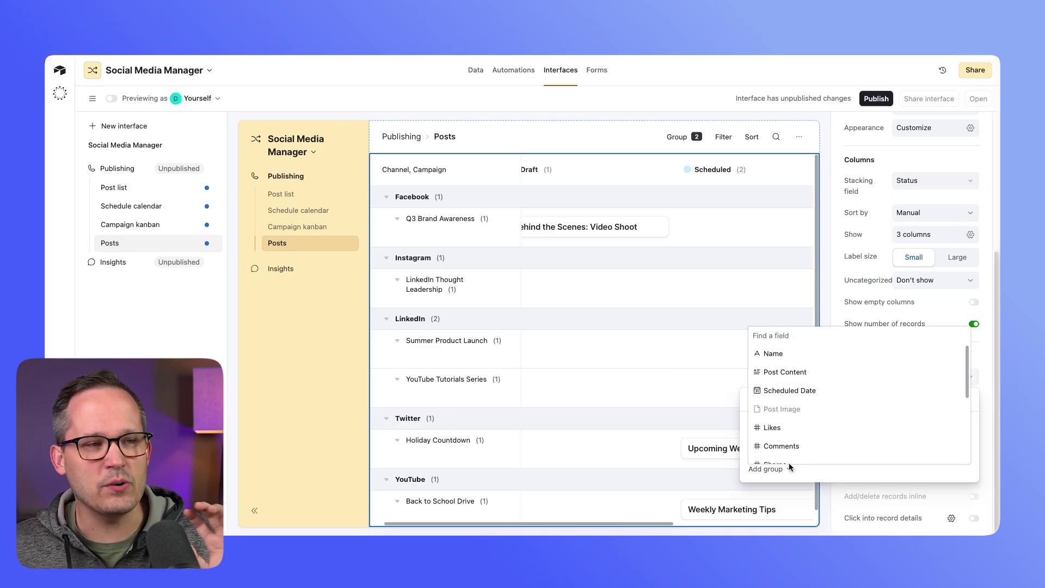
click(792, 391)
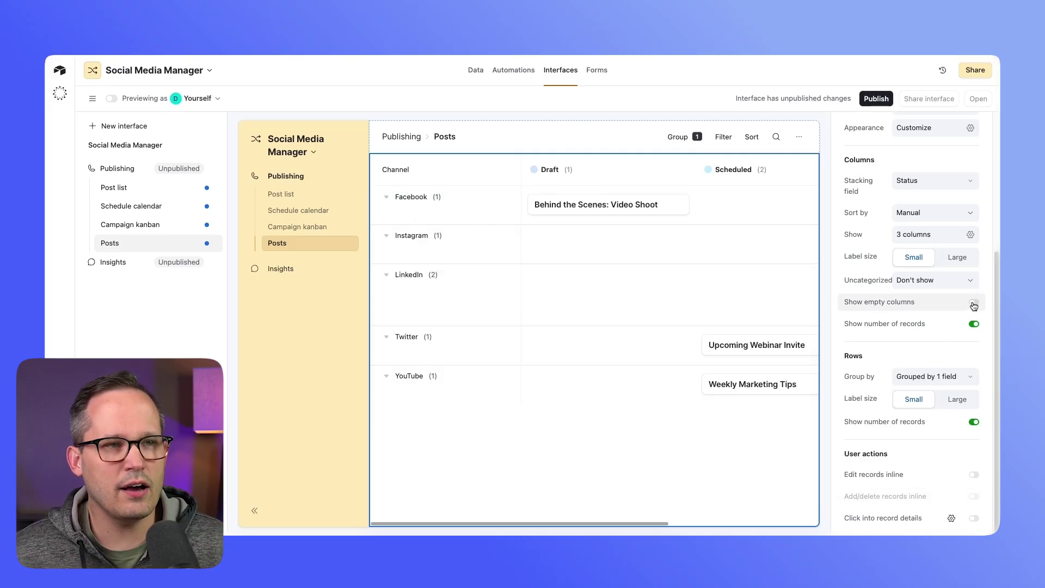
click(973, 303)
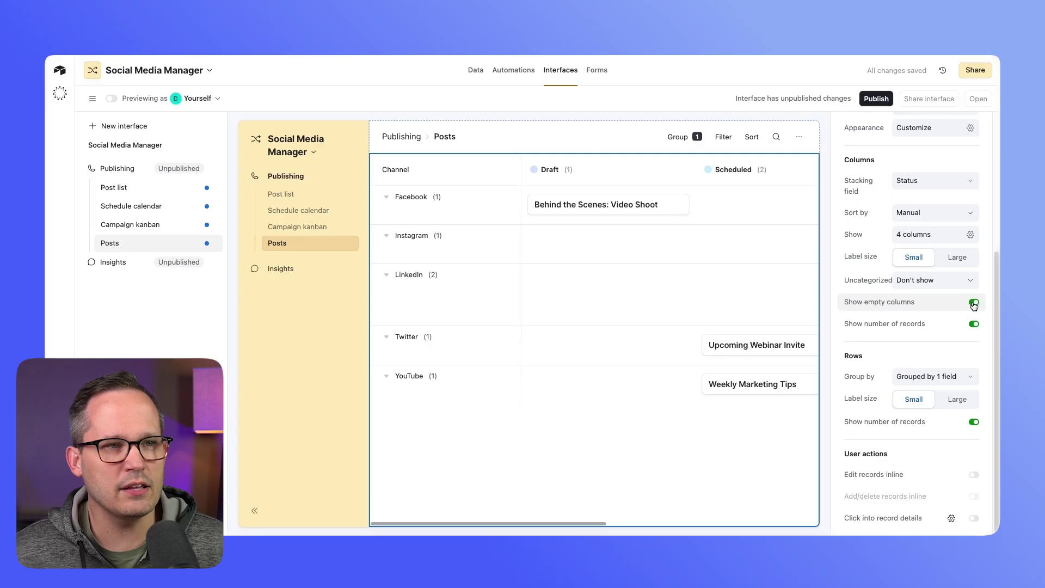
click(973, 304)
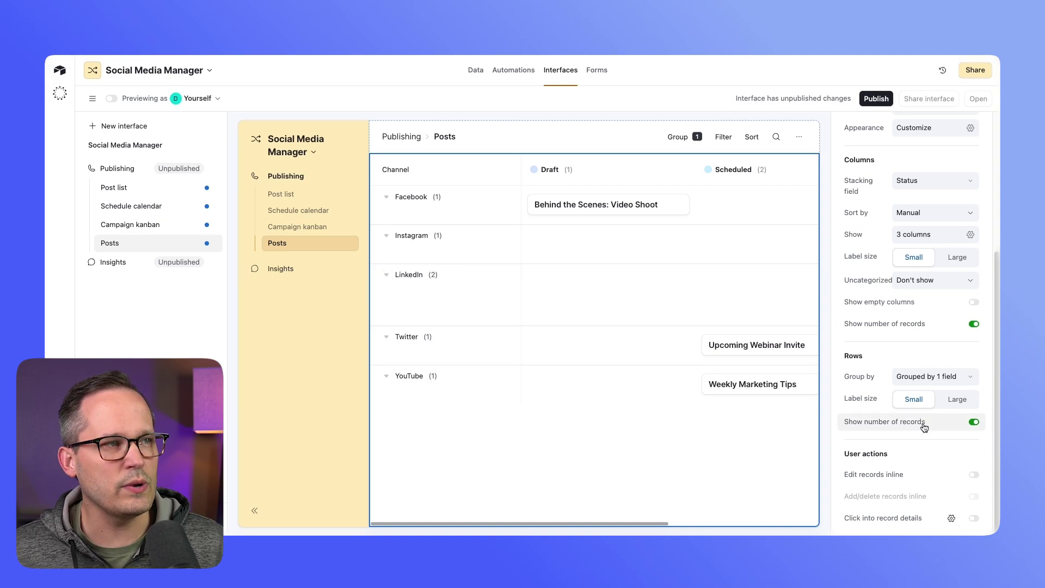
click(387, 278)
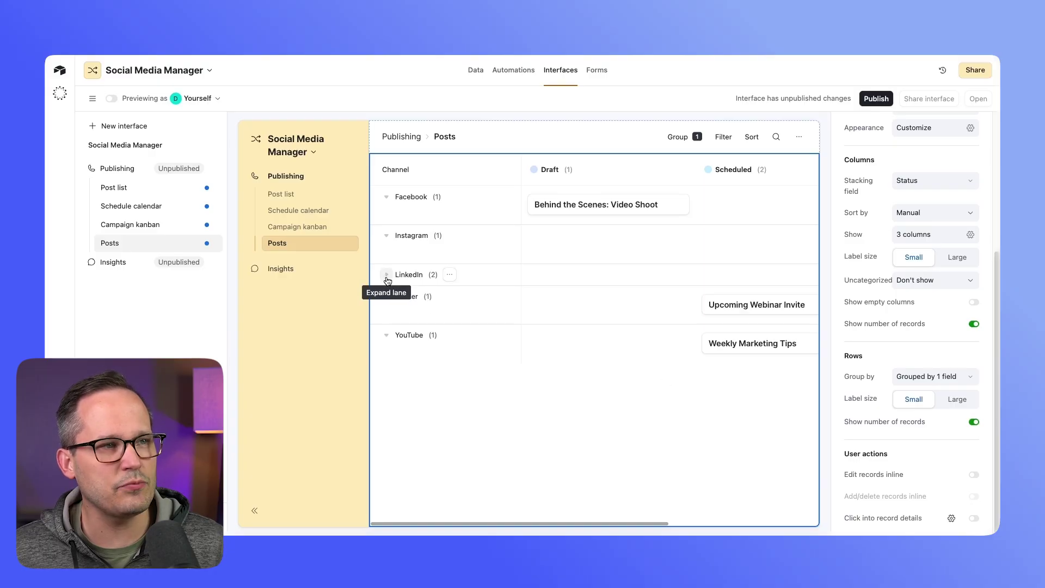
click(387, 279)
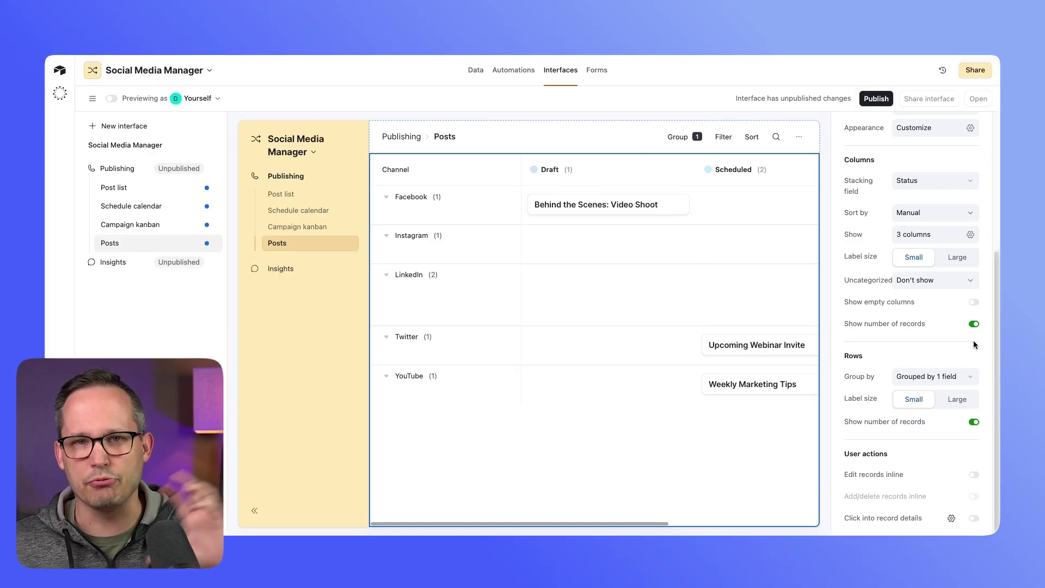
scroll(970, 198, up, 4)
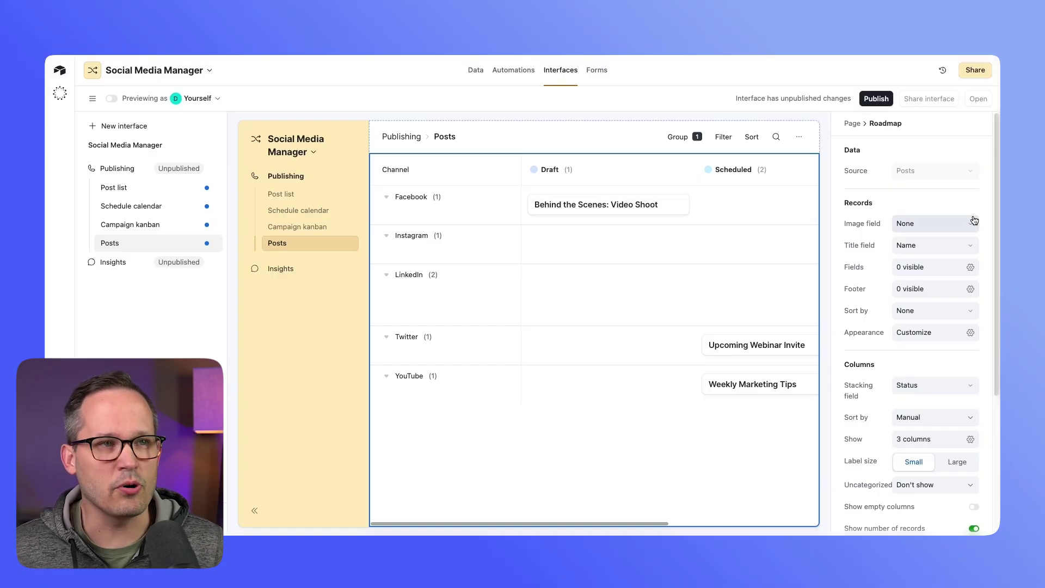
click(974, 222)
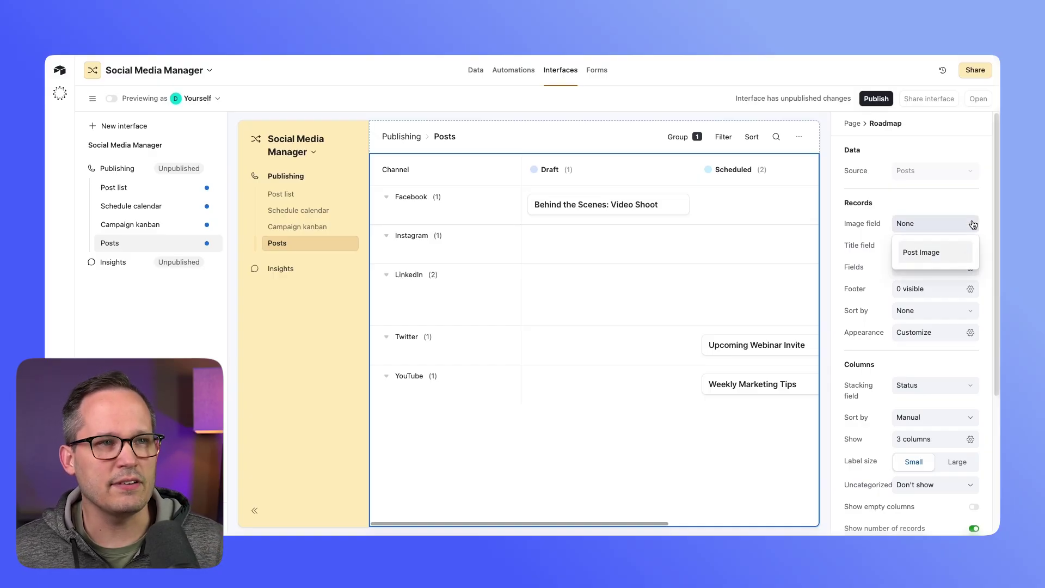
click(956, 251)
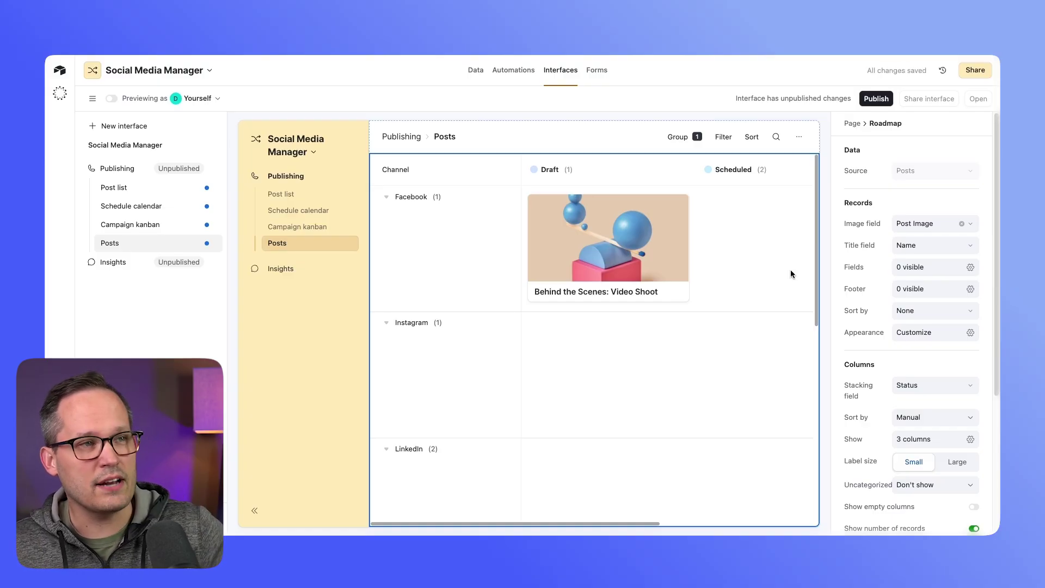
scroll(628, 346, down, 5)
scroll(631, 348, down, 2)
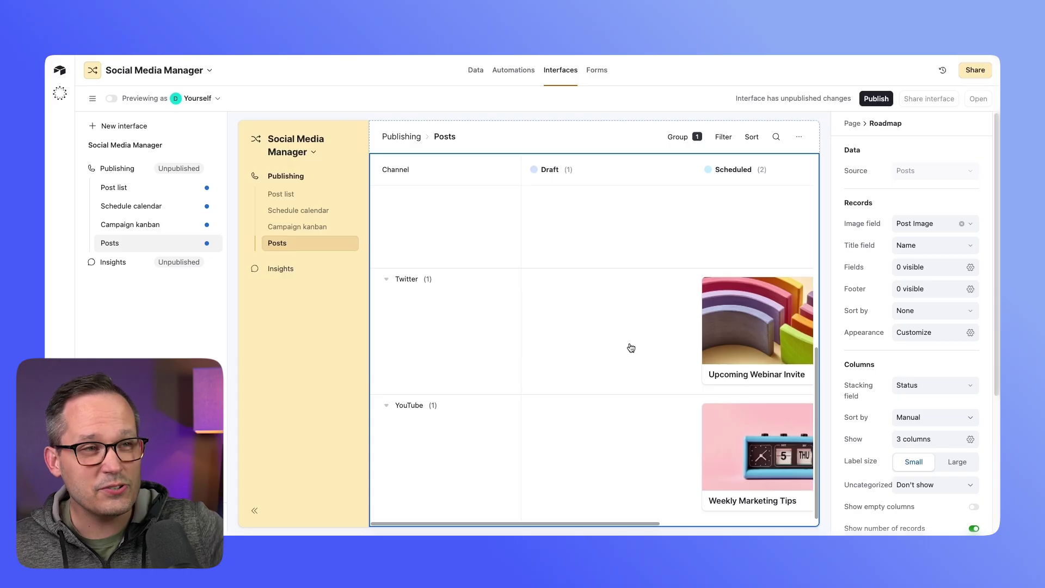
scroll(630, 346, up, 10)
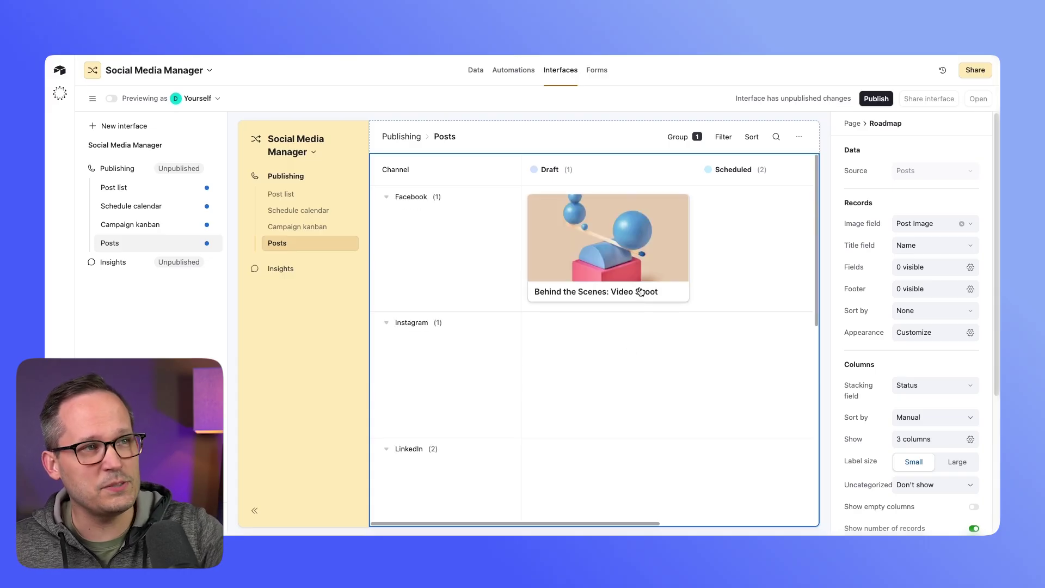
scroll(654, 335, down, 3)
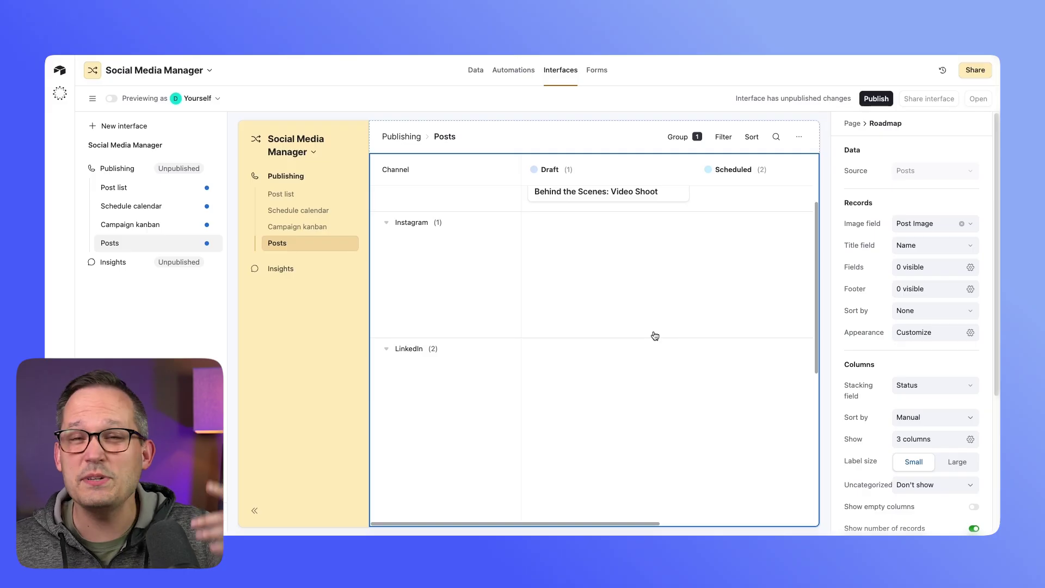
scroll(697, 349, up, 3)
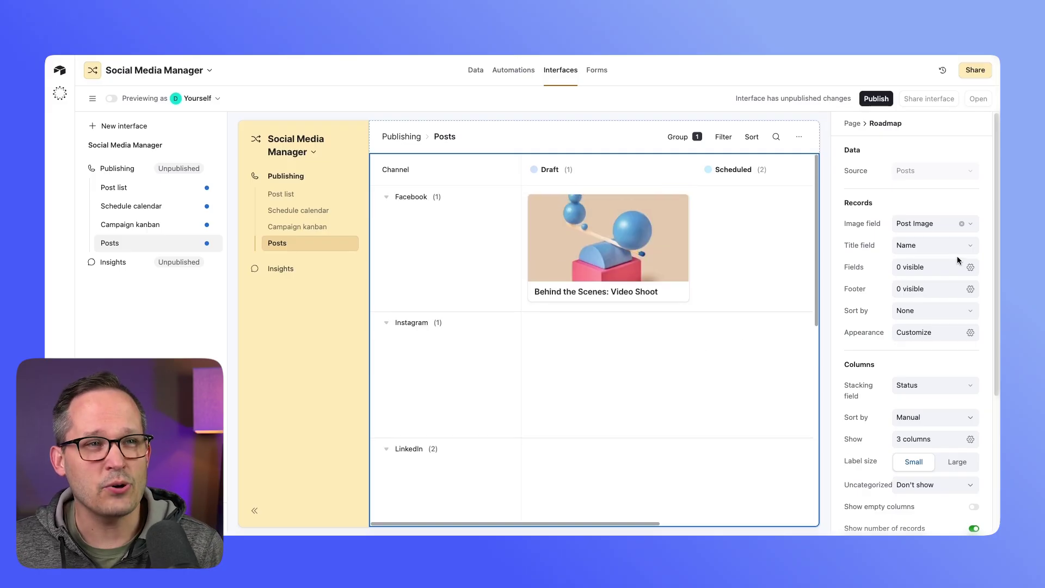
click(961, 224)
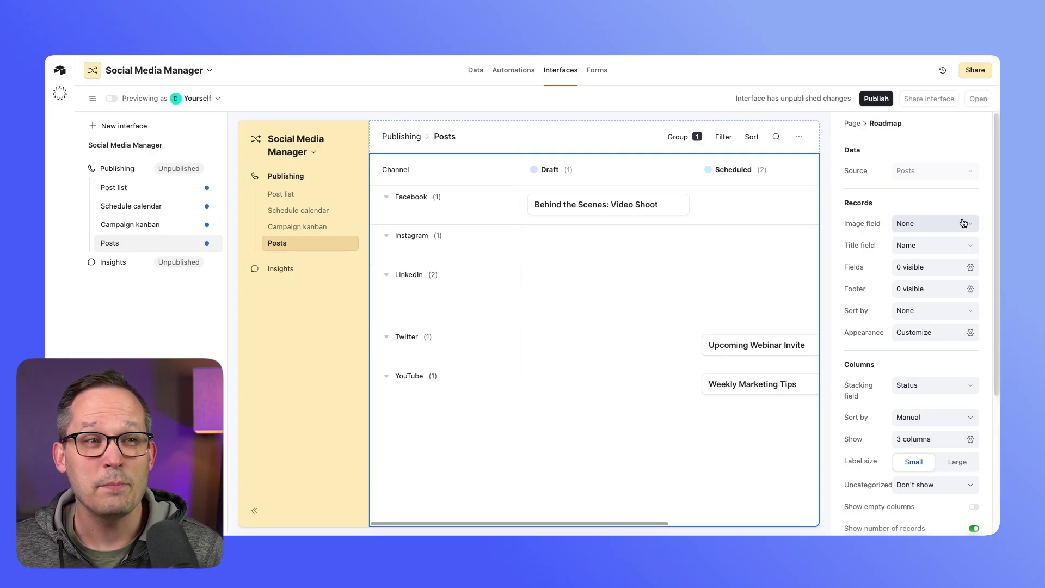
Show the Post Image thumbnail and the Campaign field on each roadmap card
click(970, 267)
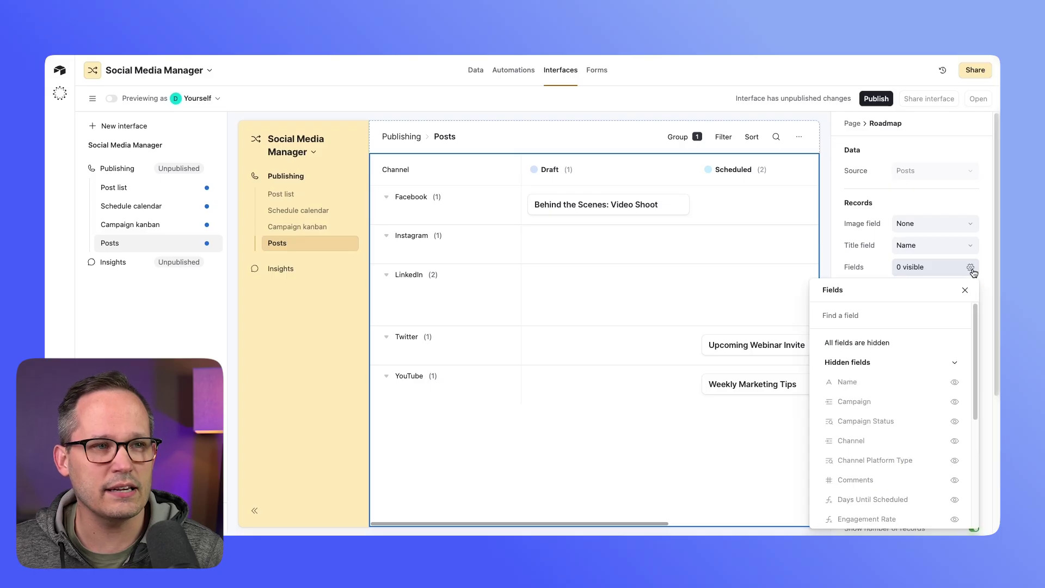
click(886, 315)
text(ima)
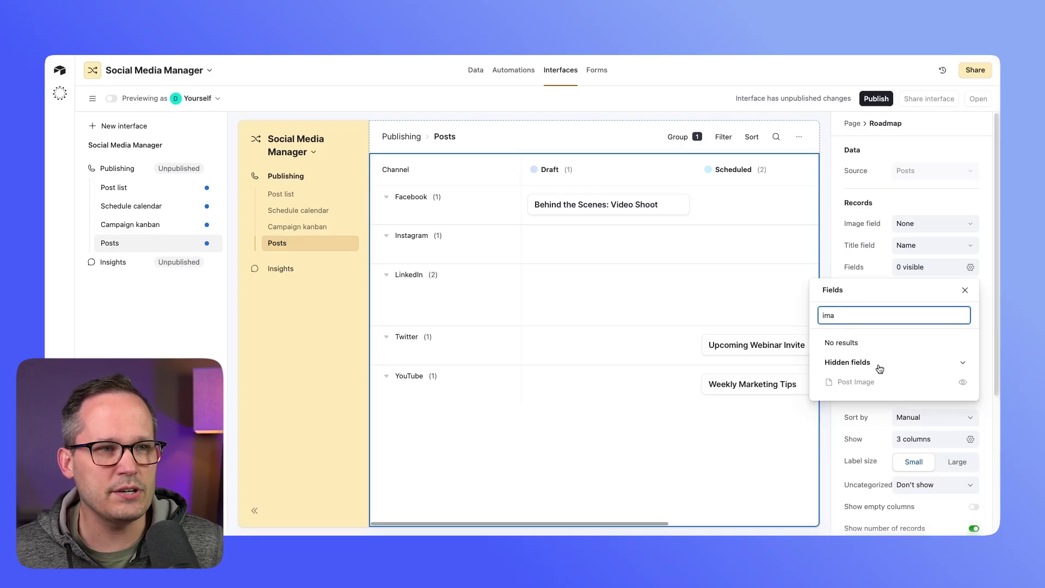
click(963, 382)
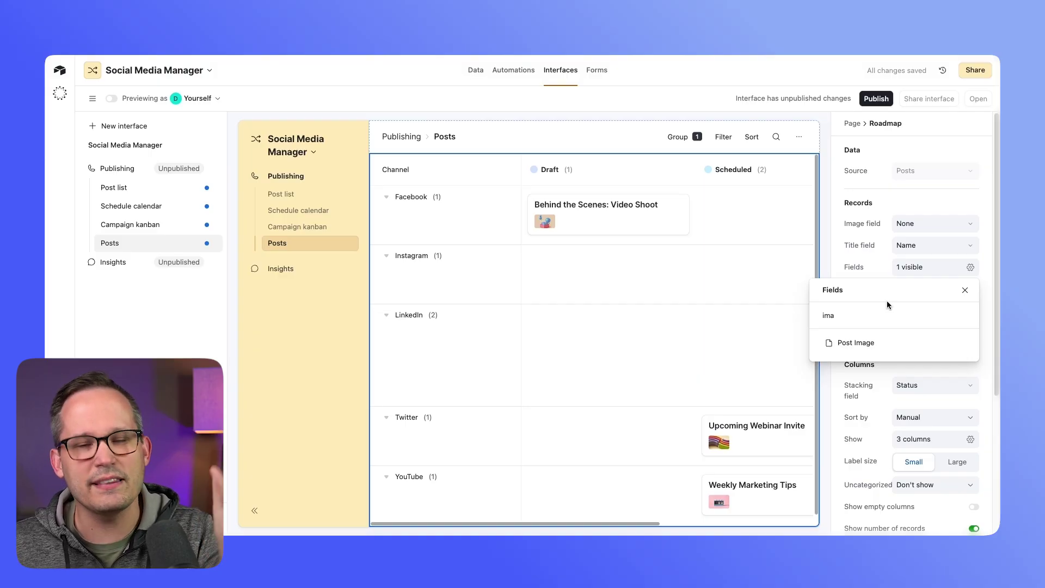
click(887, 315)
key(ctrl+a)
text(Ca)
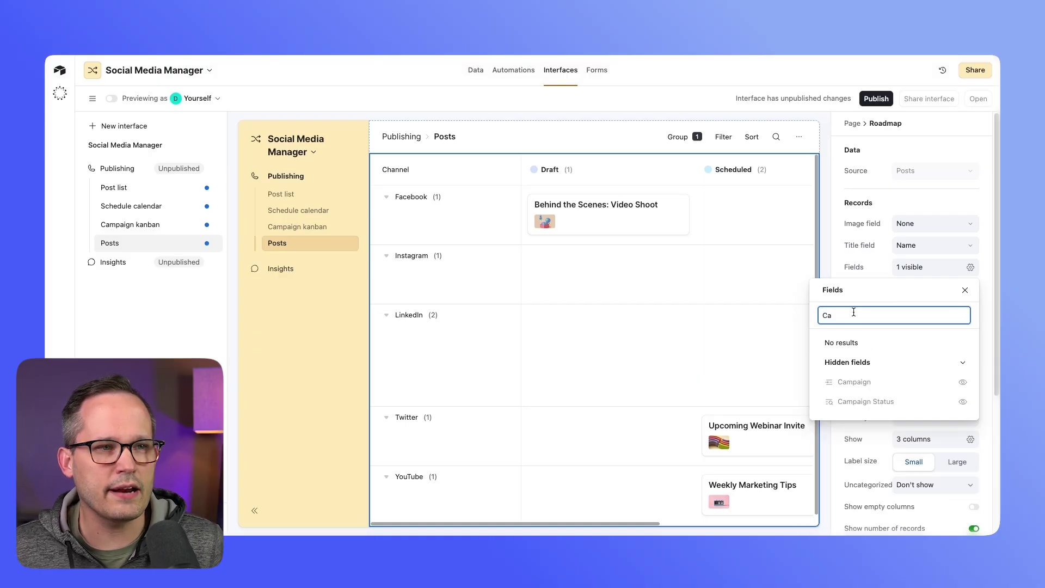
click(962, 382)
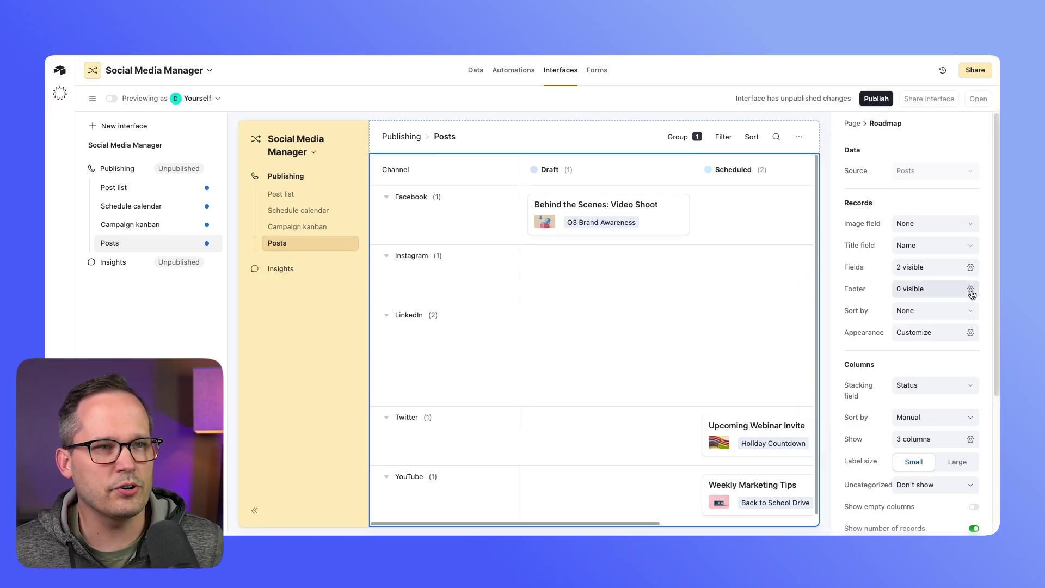
Add Scheduled Date to each card's footer
click(971, 292)
text(Dat)
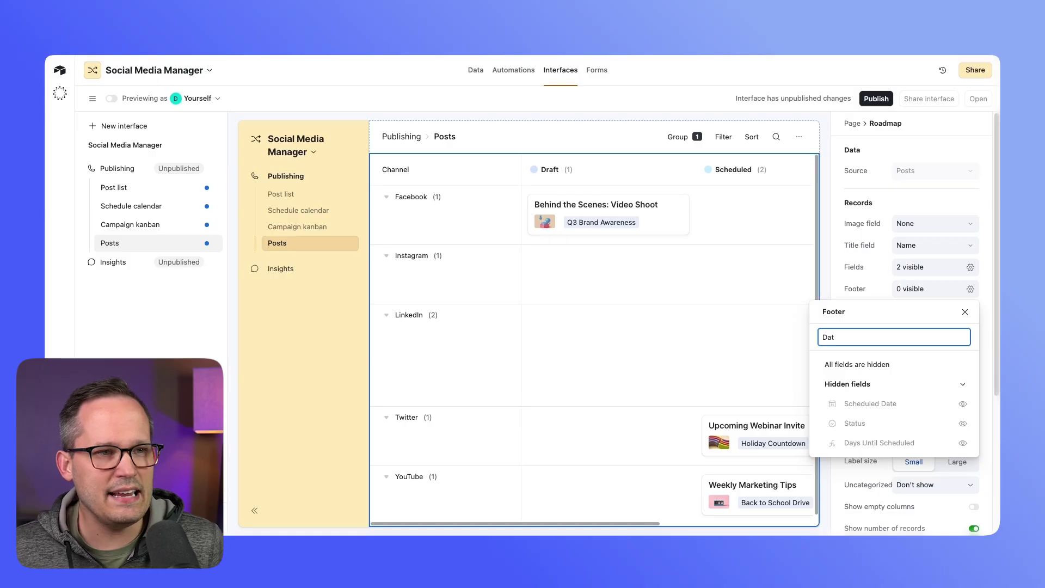
click(962, 404)
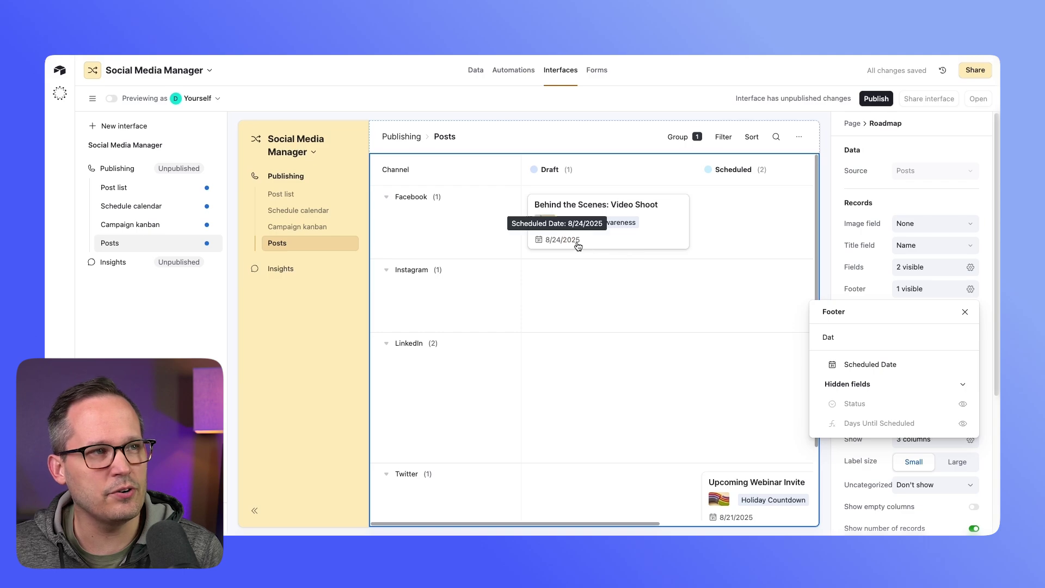
scroll(909, 346, down, 4)
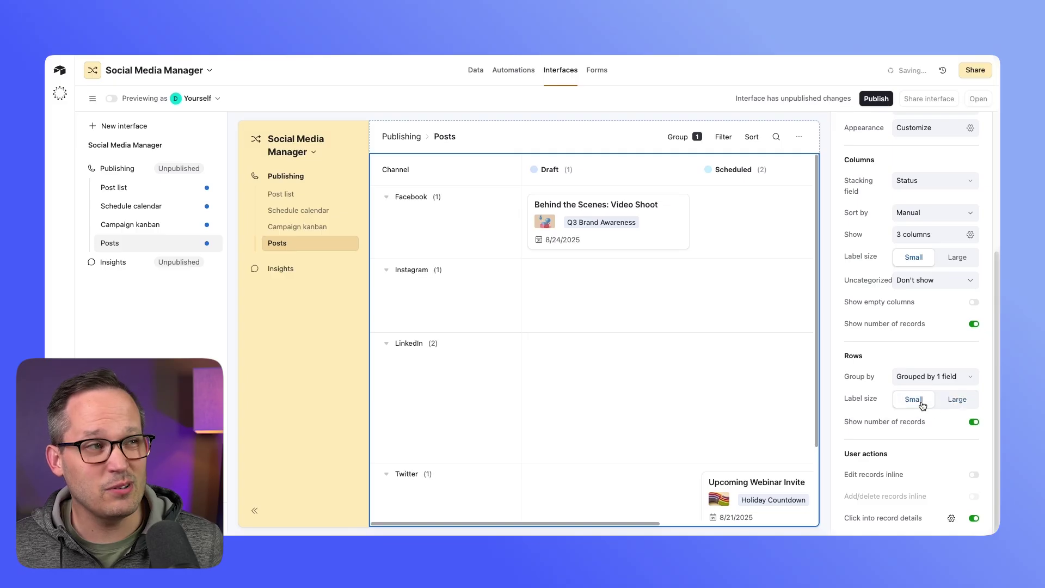
click(948, 404)
click(916, 404)
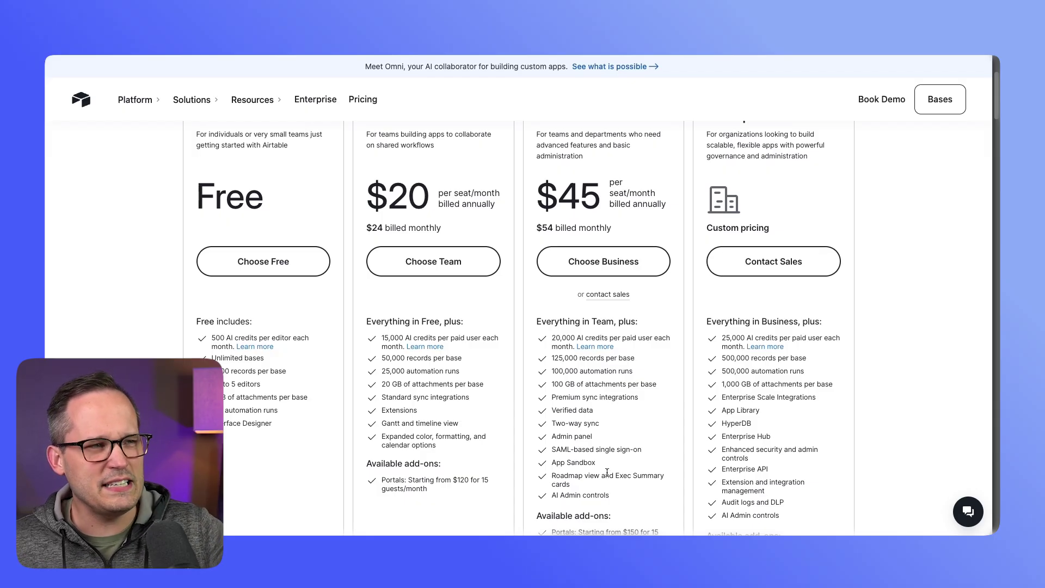
Scroll the pricing page down to the Business plan at $45 per seat/month
scroll(607, 472, down, 1)
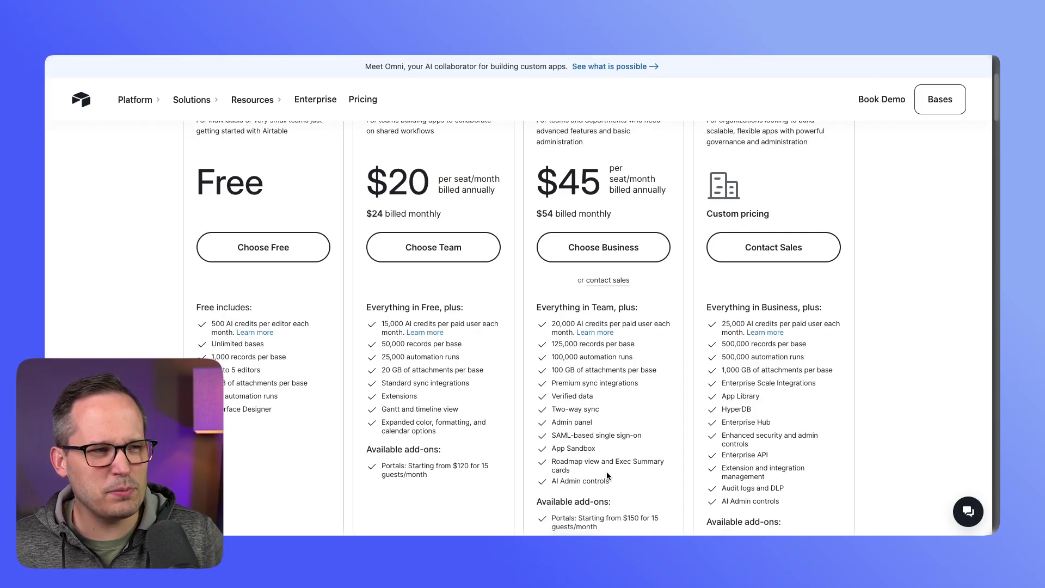